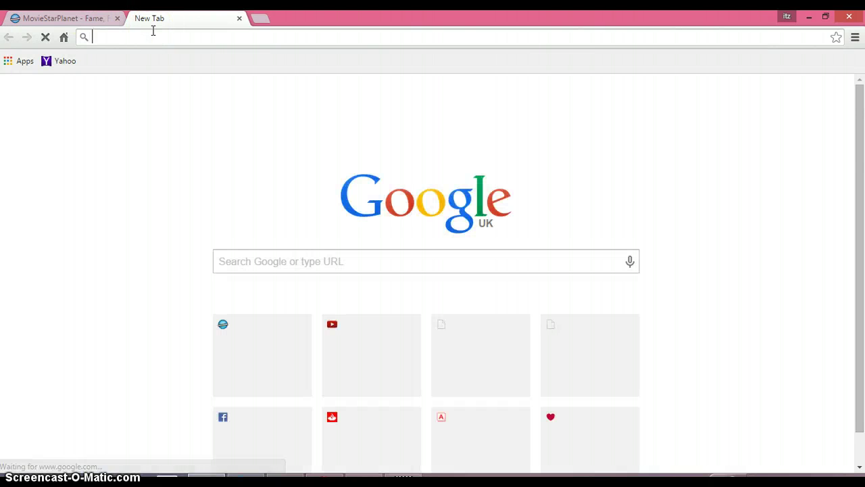
Step: Search Google for 'Youtube mp3', open the YouTube to mp3 Converter, and clear its sample link
type("You")
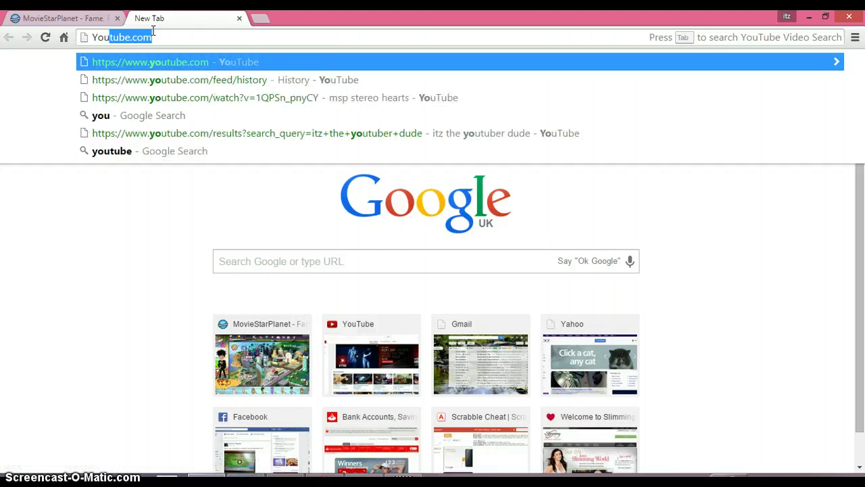
type("tube")
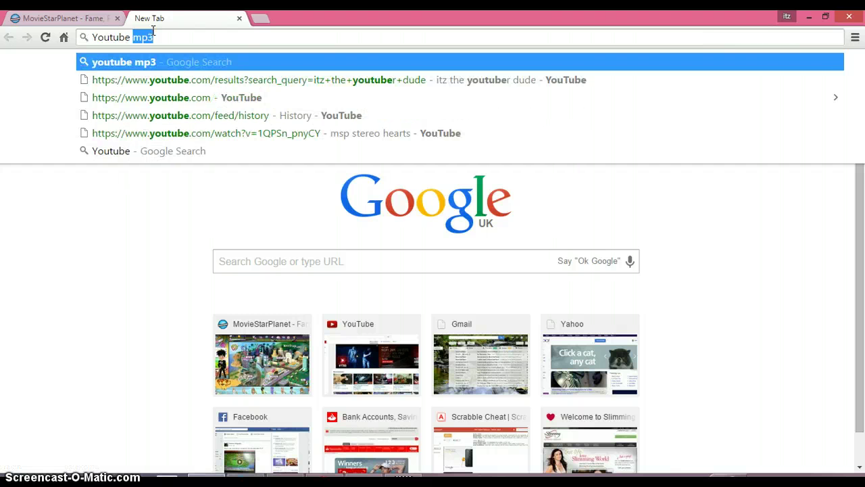
type(" mp3")
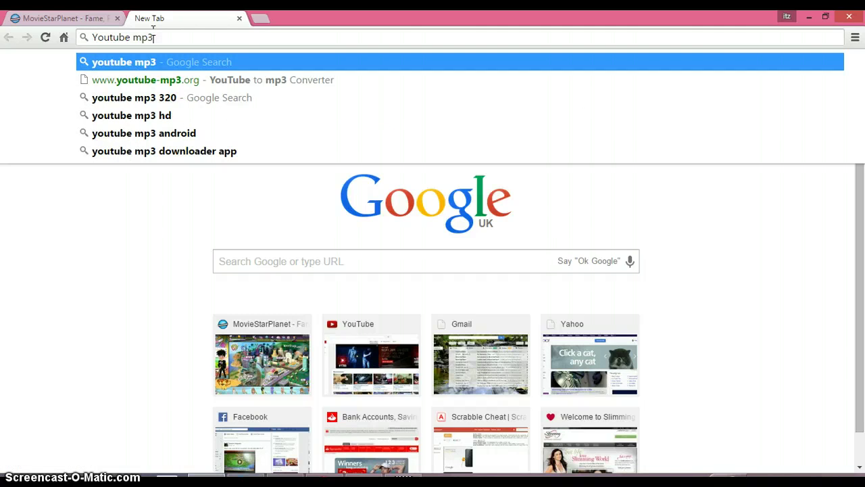
key("Return")
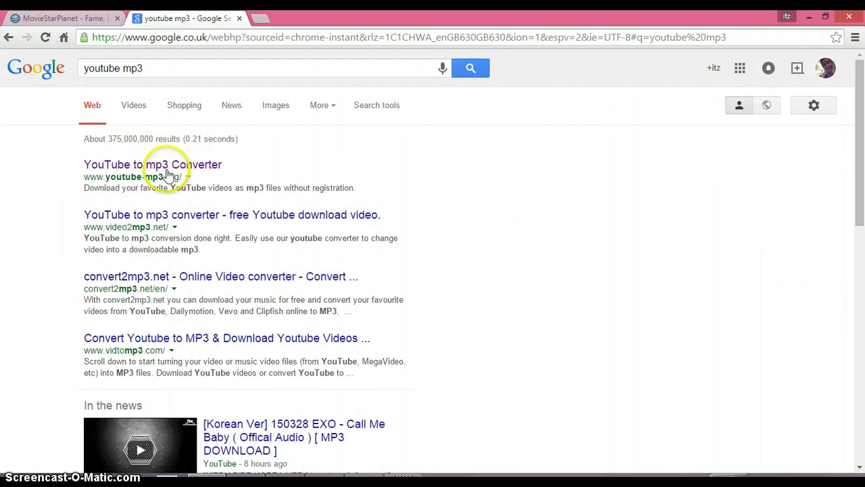
left_click(168, 174)
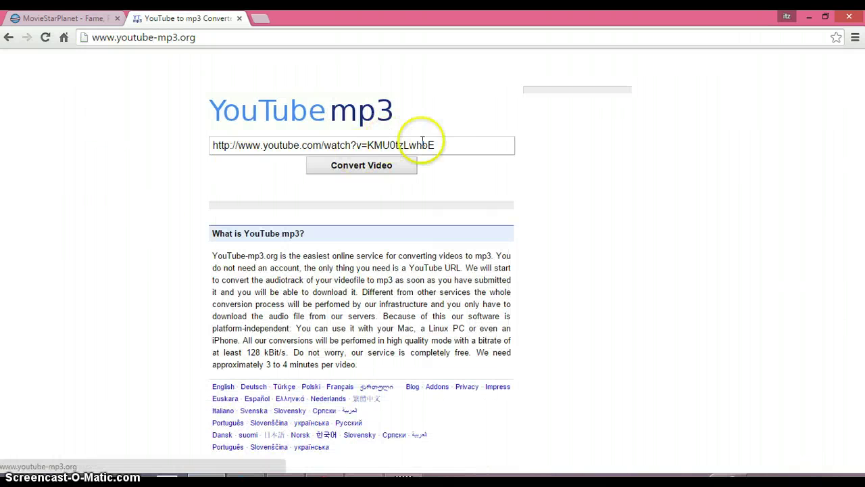
left_click(467, 151)
key("BackSpace")
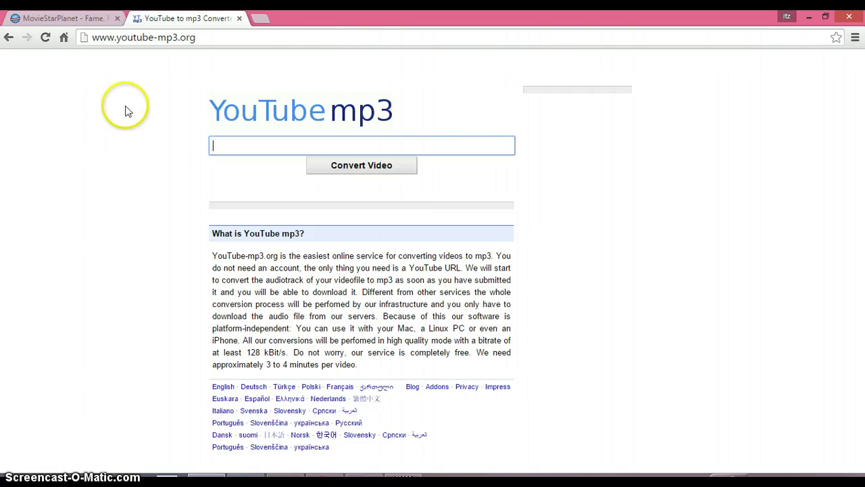
Step: Open the YouTube home page in a new browser tab
left_click(264, 18)
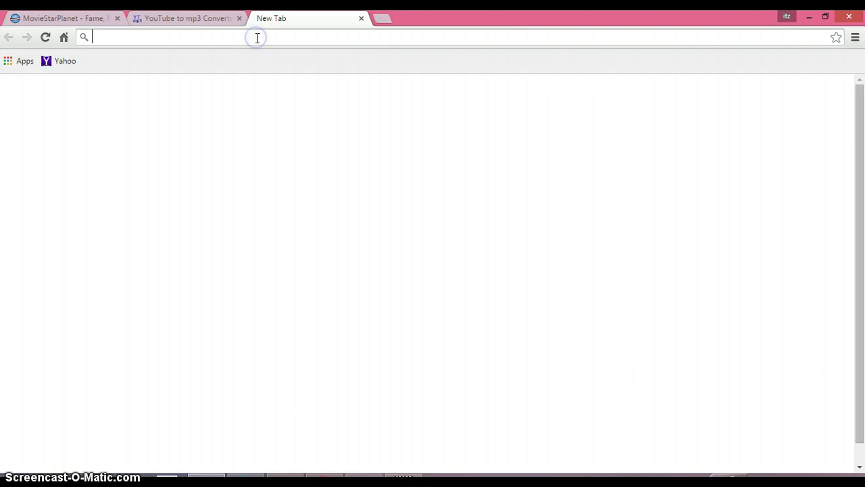
type("cyu")
key("BackSpace")
key("BackSpace")
key("BackSpace")
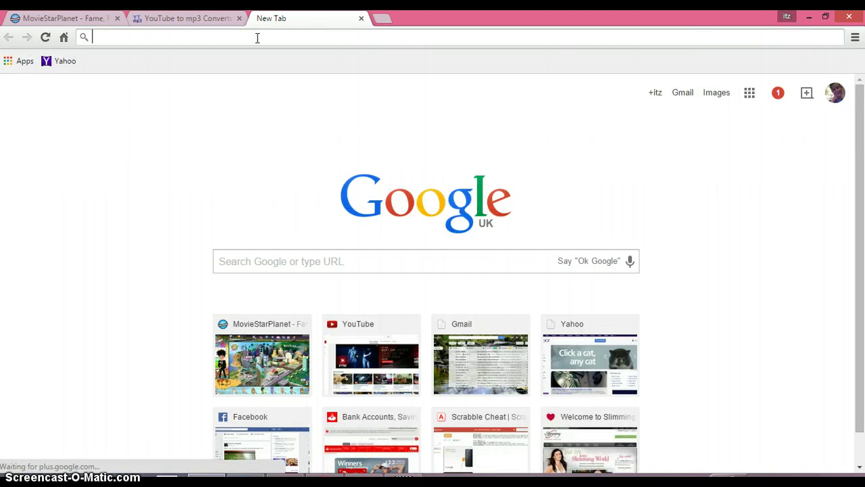
type("y")
key("Return")
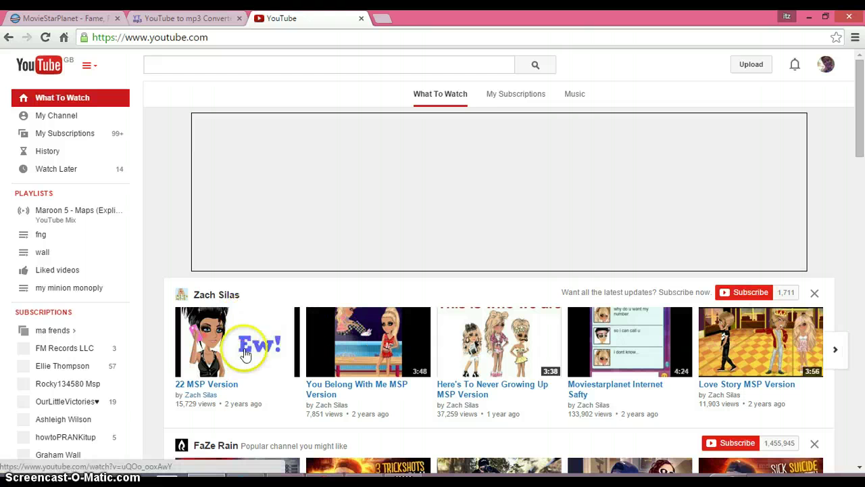
Step: Dismiss the Windows charms, then briefly restore and hide Windows Media Player
left_click(430, 352)
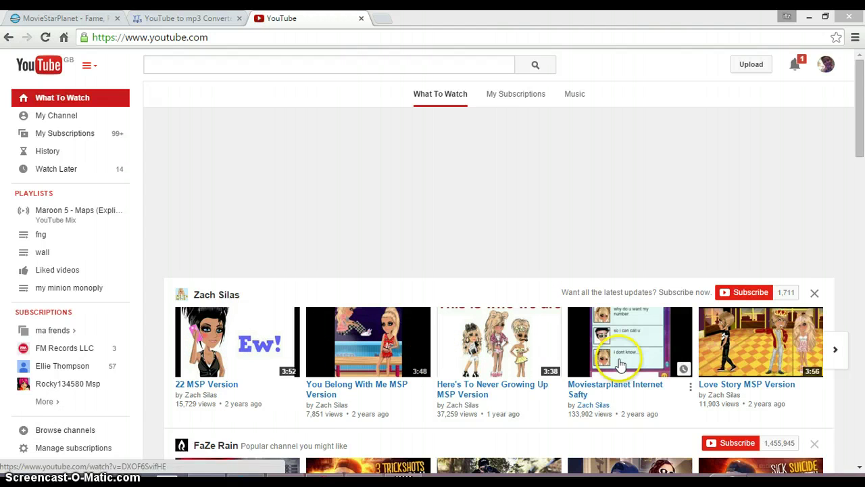
key("super+c")
key("Escape")
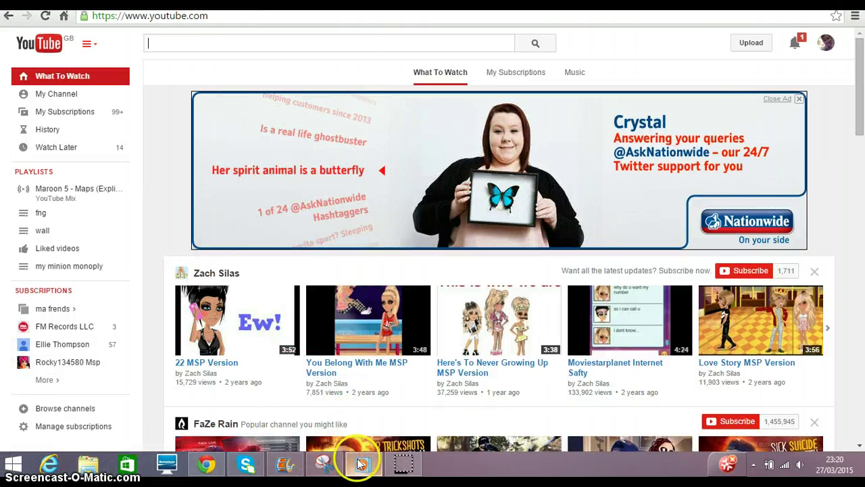
left_click(360, 463)
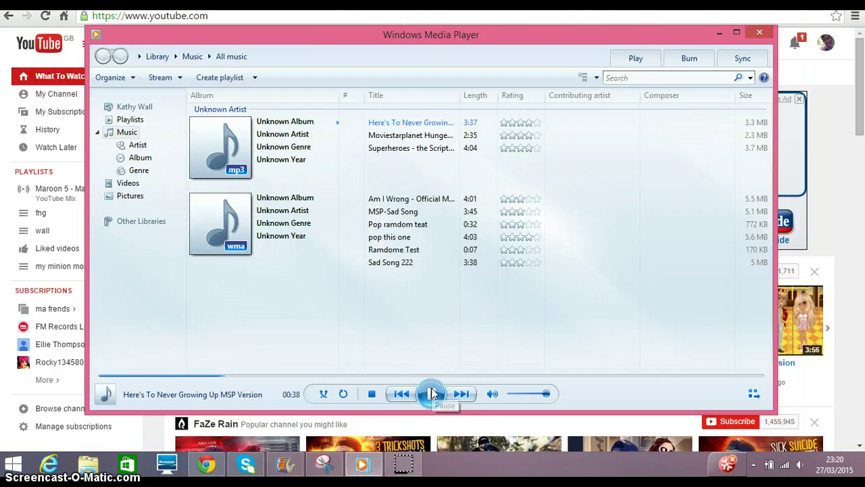
left_click(720, 35)
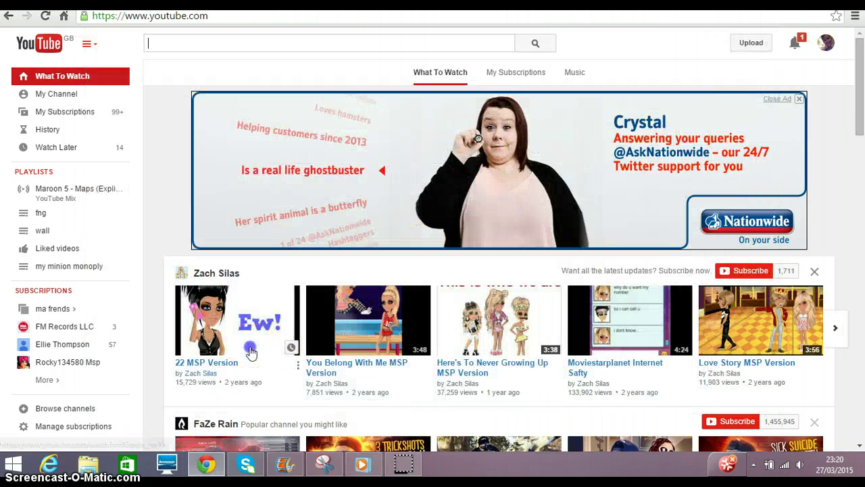
Step: Open the '22 MSP Version' video, pause its ad, and select its web address for copying
left_click(289, 350)
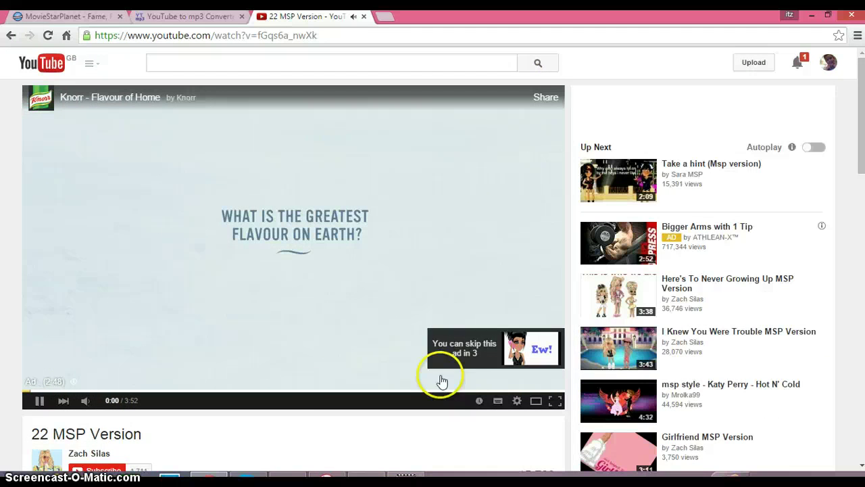
left_click(39, 400)
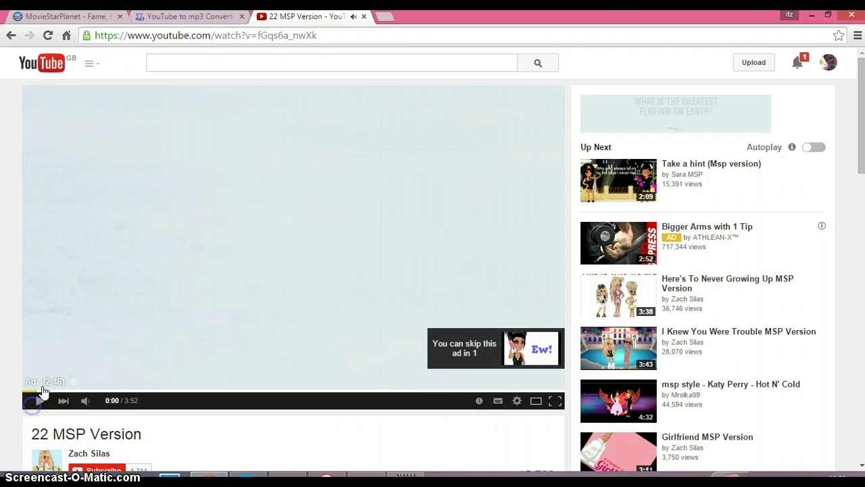
left_click(334, 35)
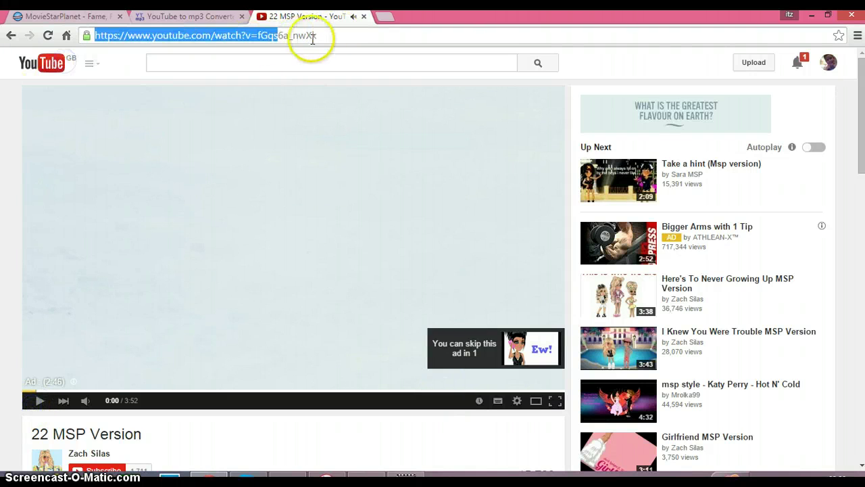
left_click_drag(317, 35, 143, 35)
right_click(198, 33)
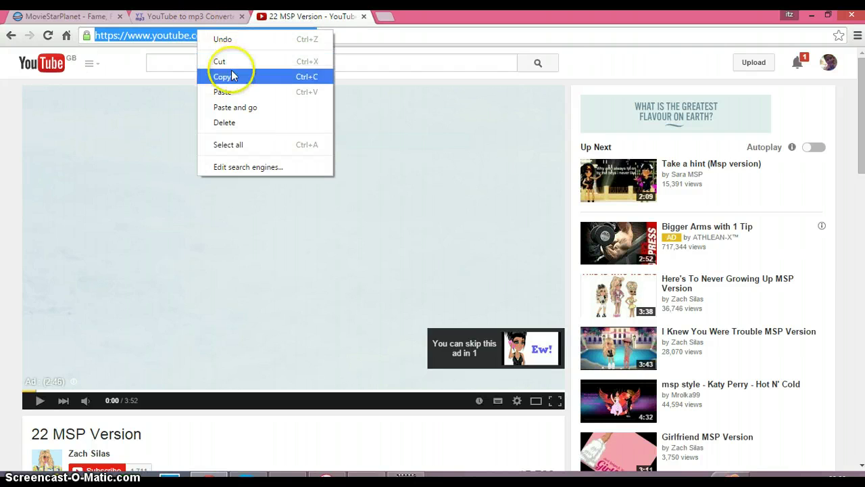
Step: Paste the 22 MSP Version link into the converter, convert it and download the MP3
left_click(223, 75)
left_click(215, 16)
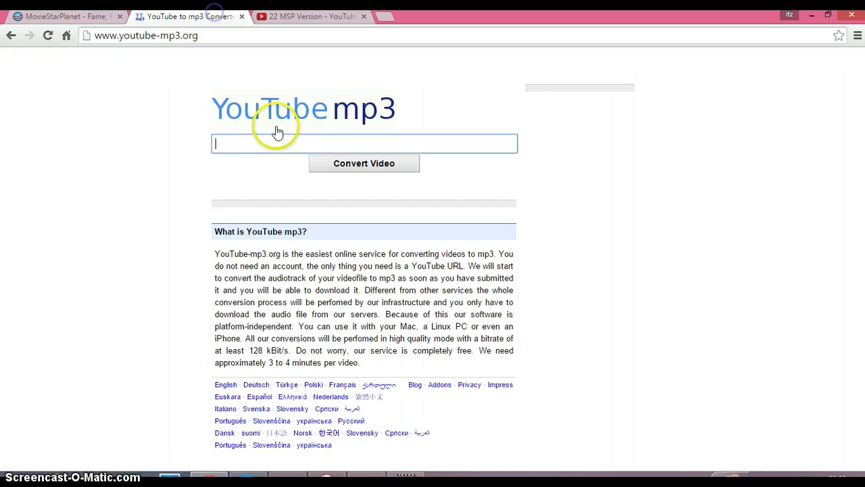
left_click(276, 136)
right_click(276, 136)
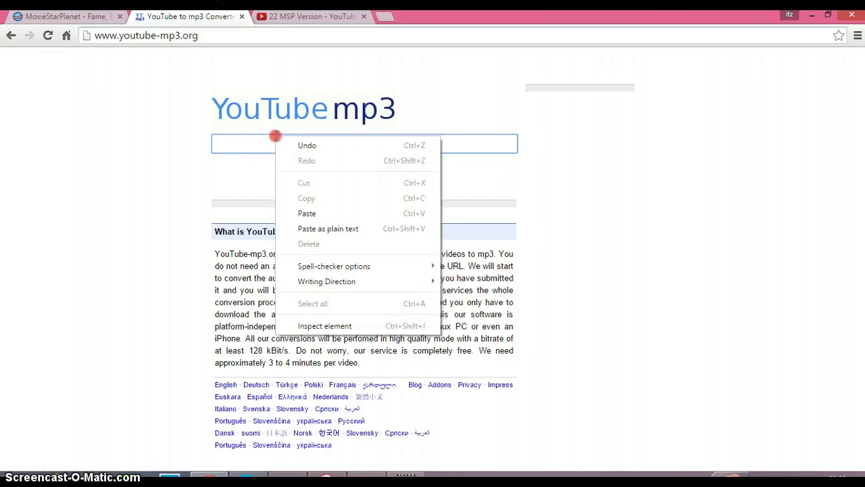
left_click(302, 211)
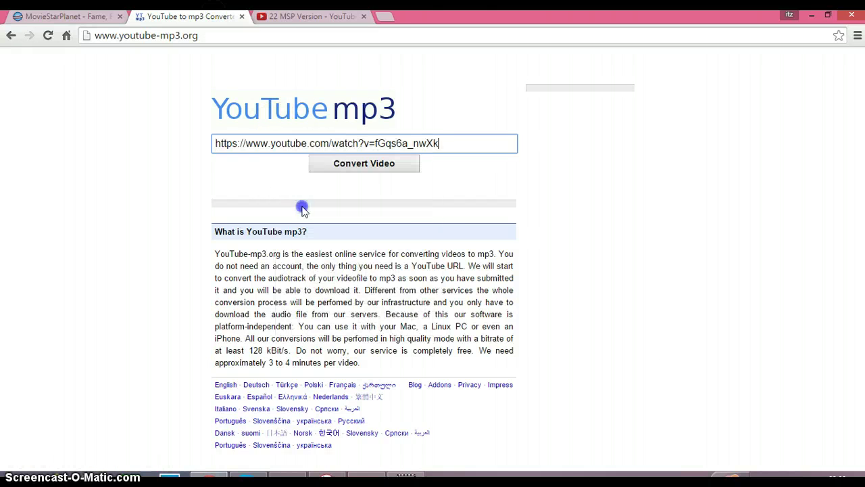
left_click(343, 164)
left_click(318, 188)
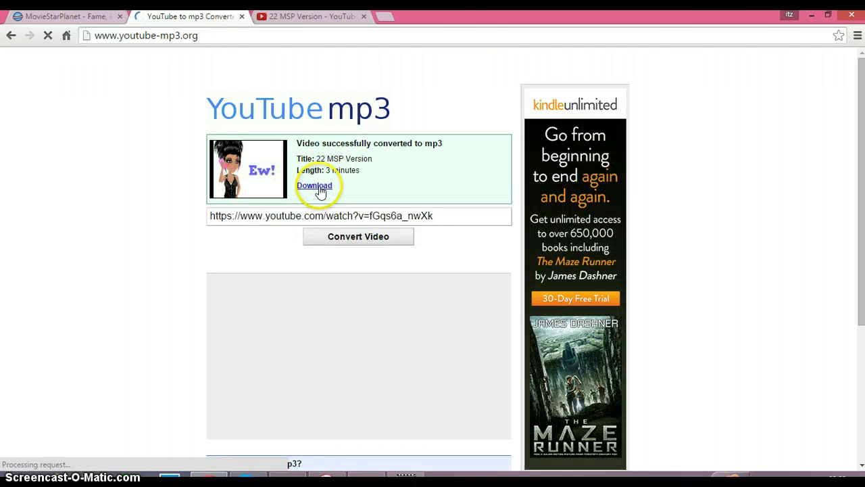
left_click(320, 189)
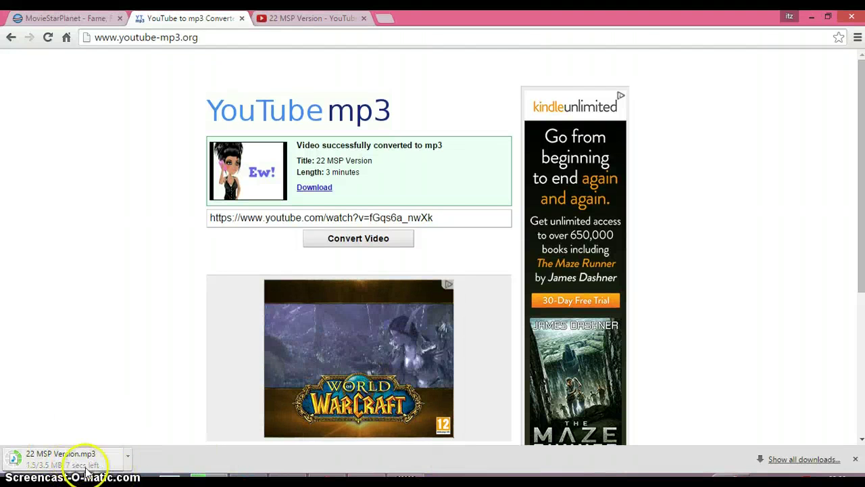
Step: Play the downloaded 22 MSP Version MP3 in Windows Media Player at lower volume
left_click(127, 459)
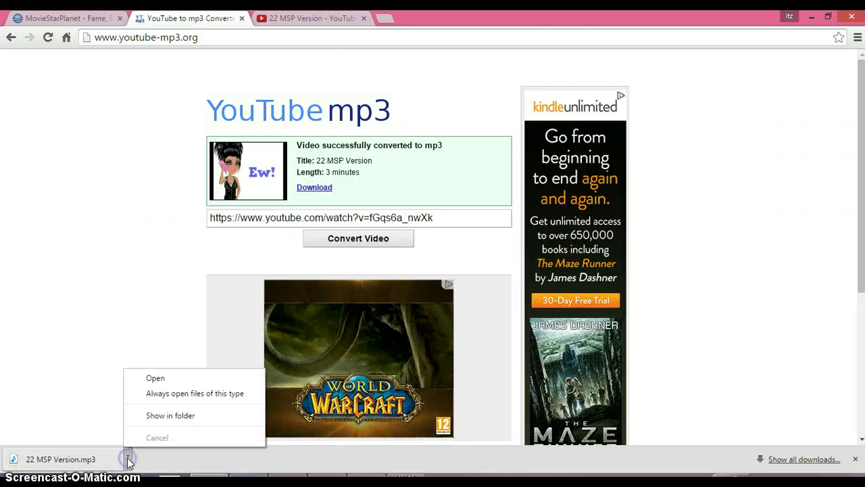
left_click(150, 380)
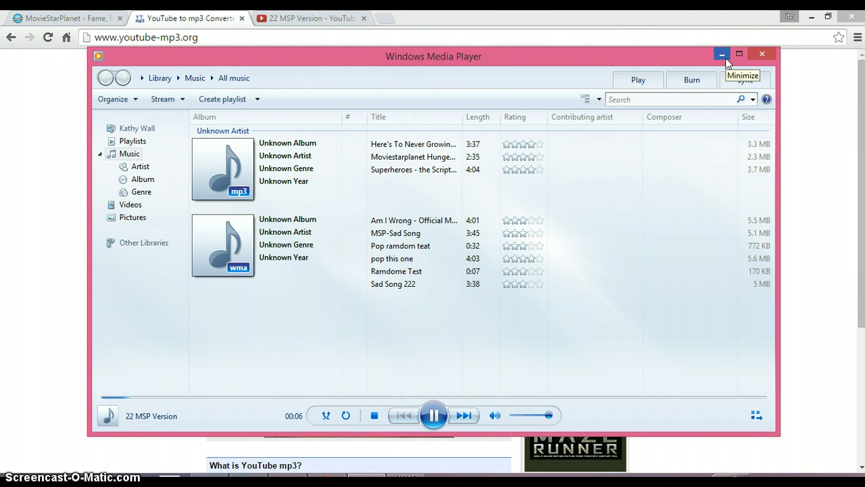
key("XF86AudioLowerVolume")
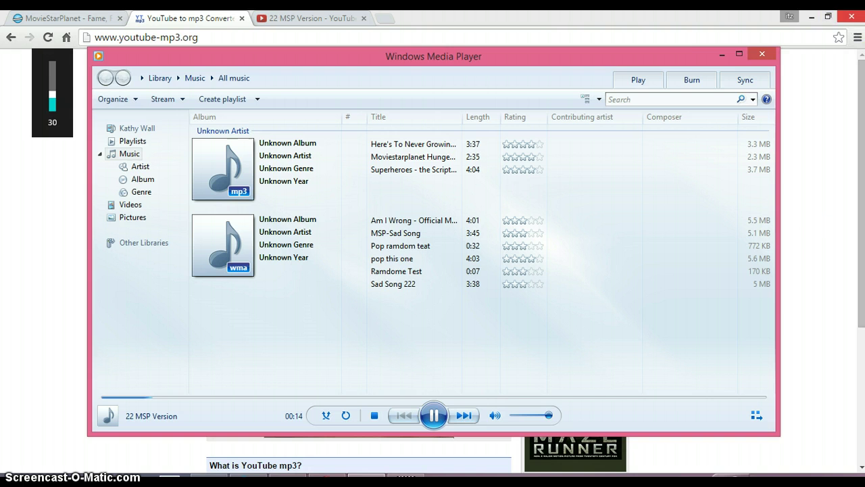
left_click(719, 56)
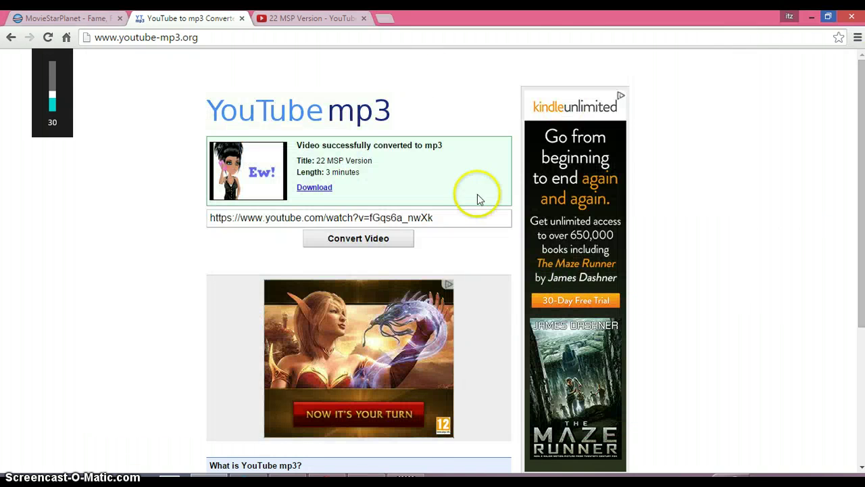
Step: Pause the 22 MSP Version track and minimize Windows Media Player
left_click(308, 18)
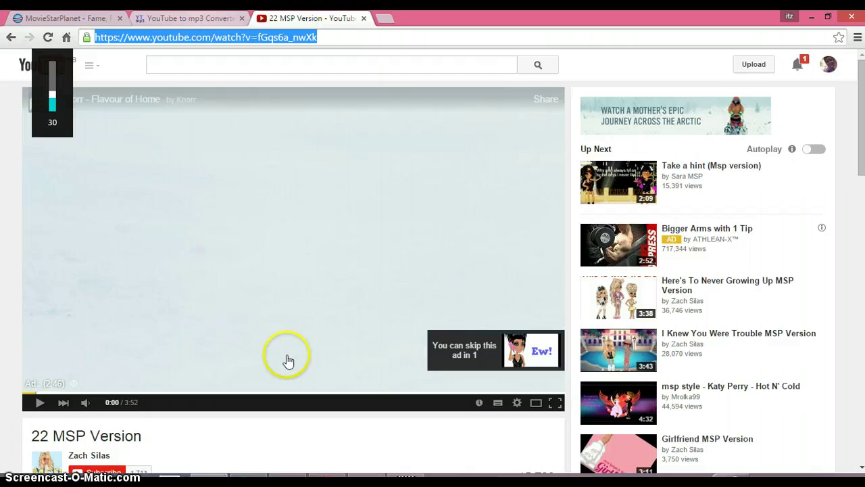
left_click(203, 480)
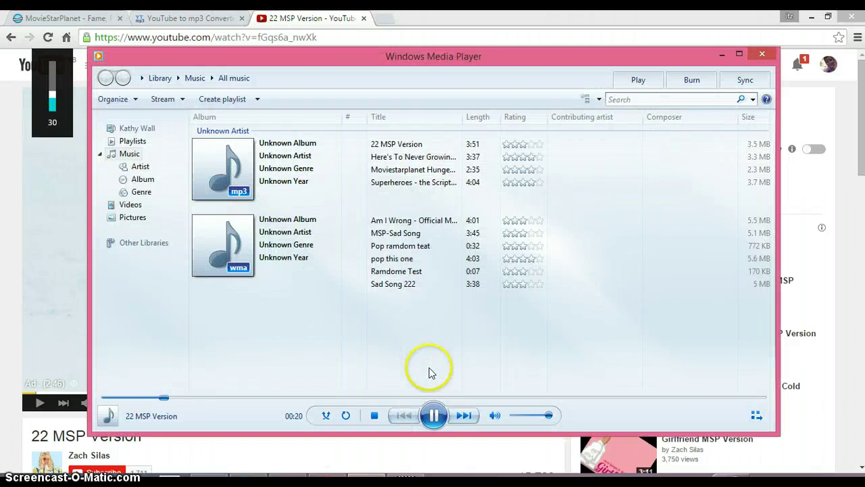
left_click(433, 415)
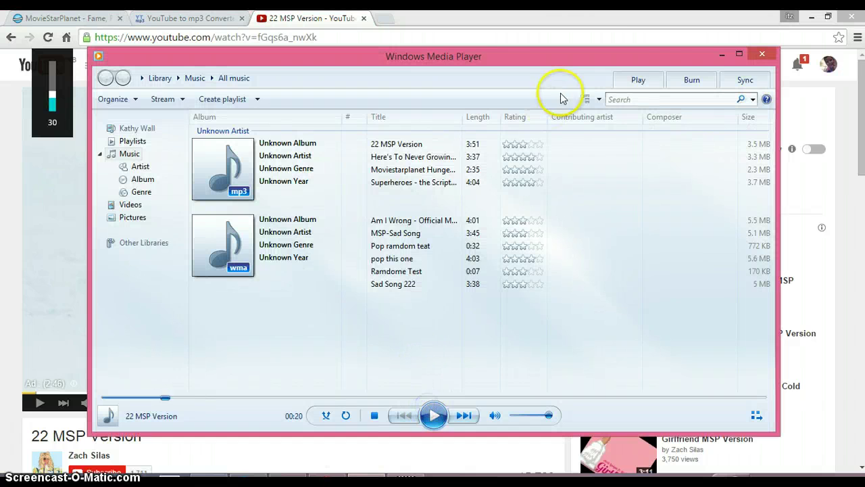
left_click(722, 54)
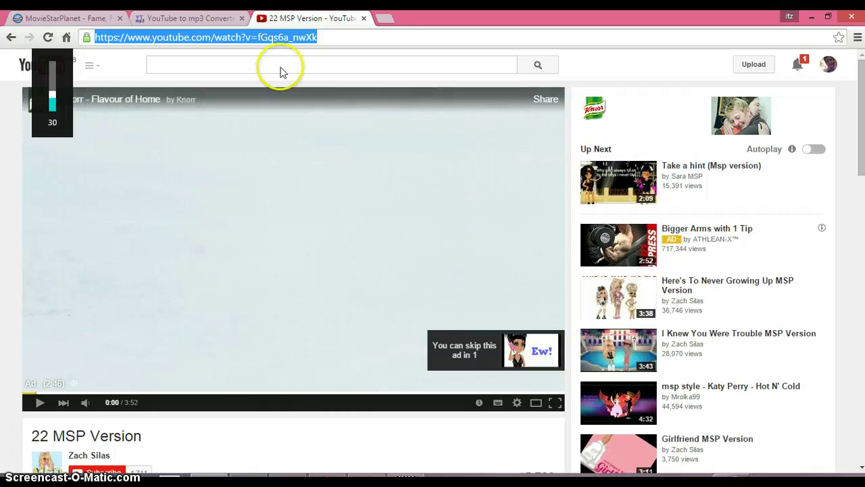
Step: Search YouTube for 'MSP songs'
left_click(190, 19)
key("ctrl+Tab")
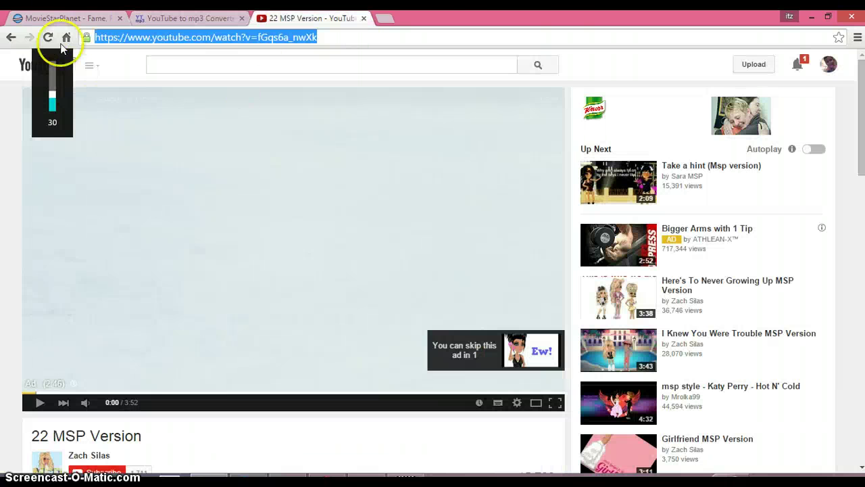
left_click(262, 61)
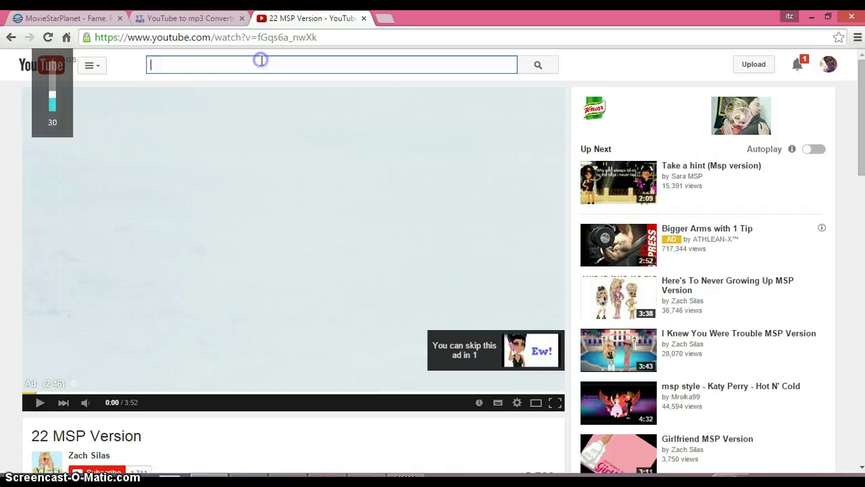
type("MSP ")
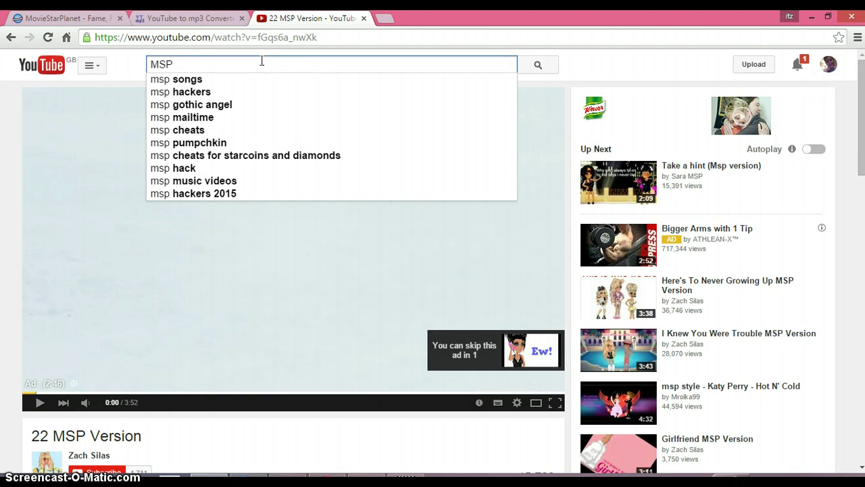
type("songs")
key("Return")
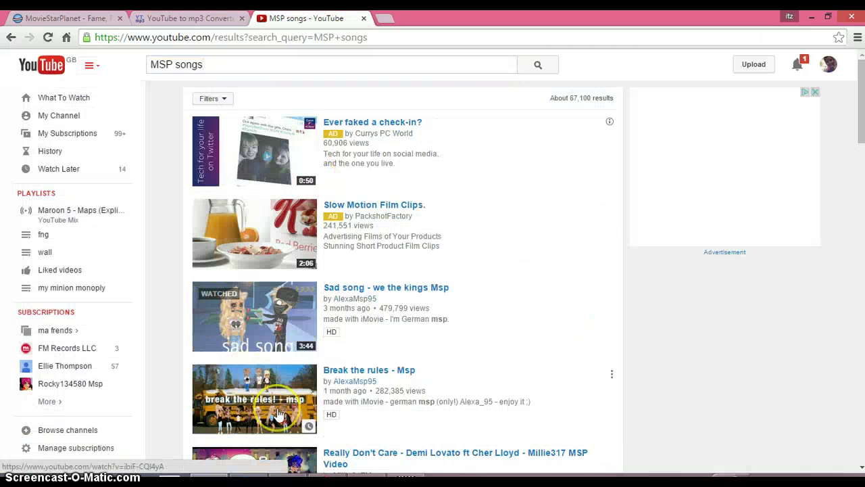
Step: Open the 'Rude Msp - magic!' video from the results and pause it
scroll(279, 415, "down", 1)
scroll(280, 415, "down", 1)
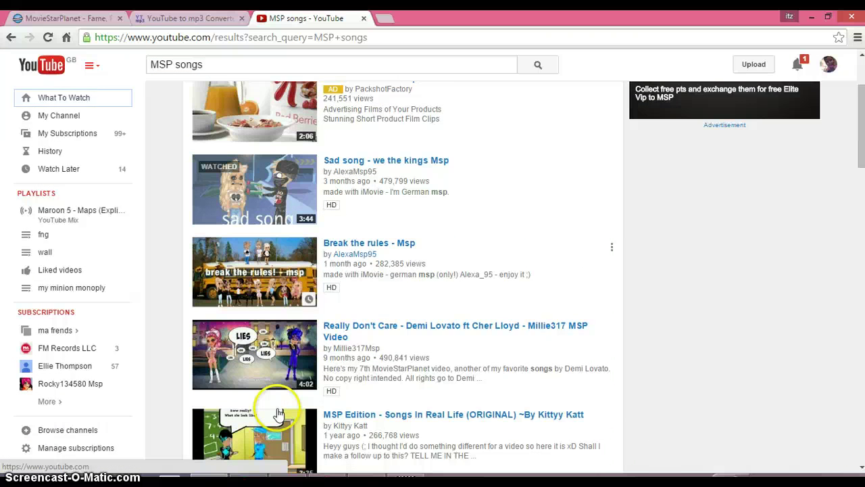
scroll(279, 414, "down", 1)
scroll(279, 413, "down", 1)
scroll(279, 414, "down", 1)
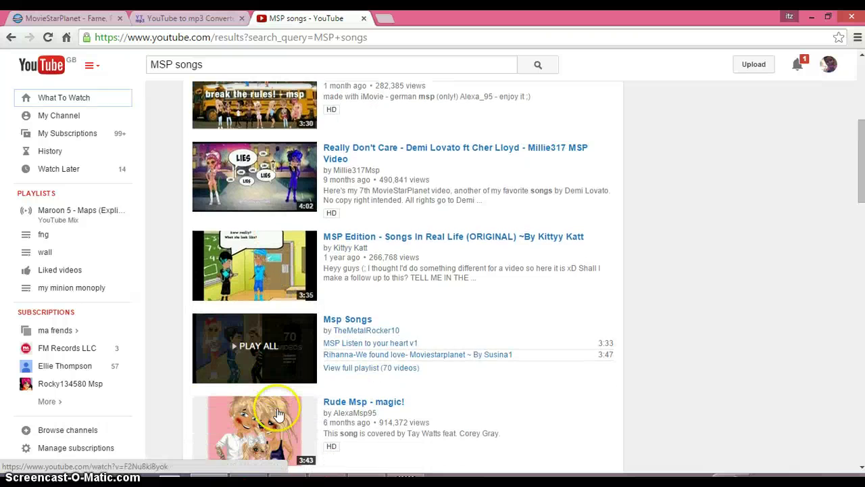
left_click(279, 415)
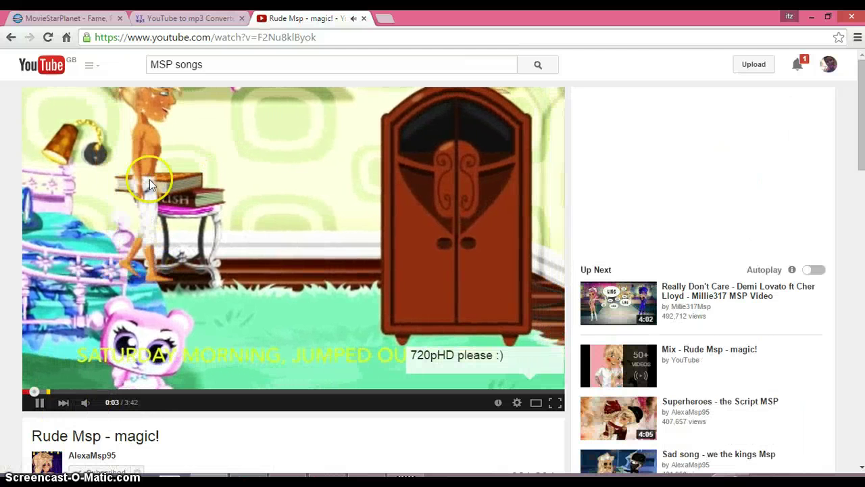
left_click(149, 177)
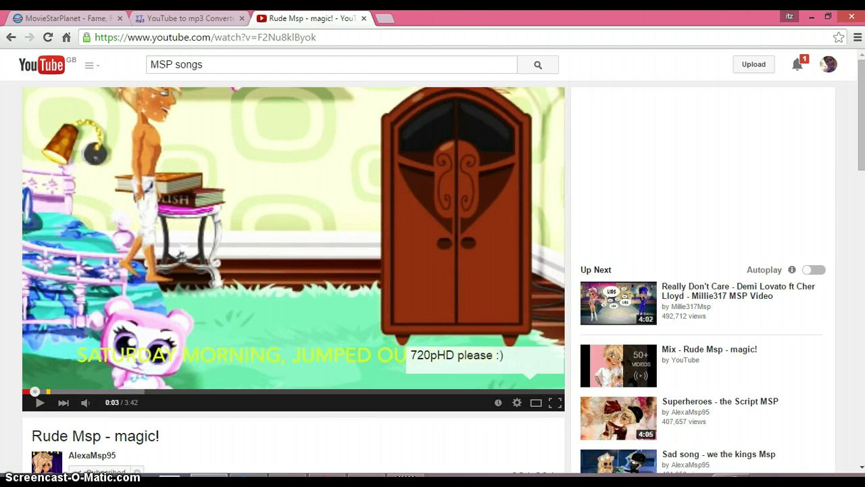
Step: Select the Rude Msp - magic! web address for copying
left_click(132, 35)
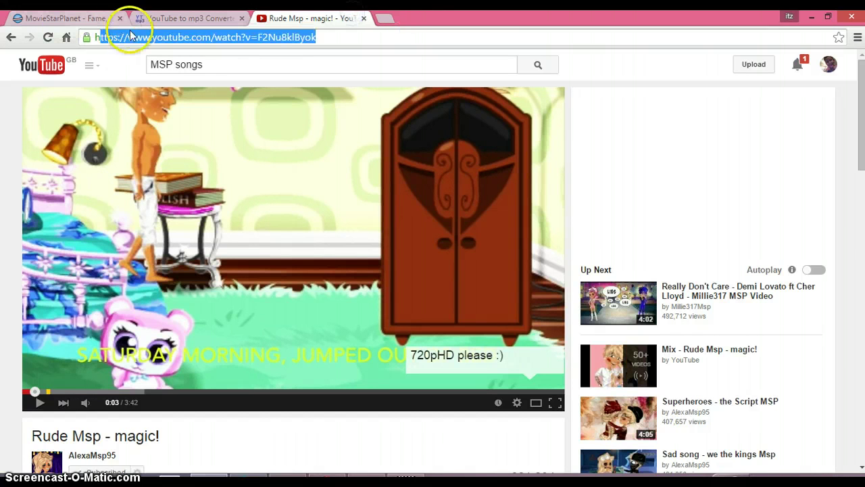
right_click(249, 43)
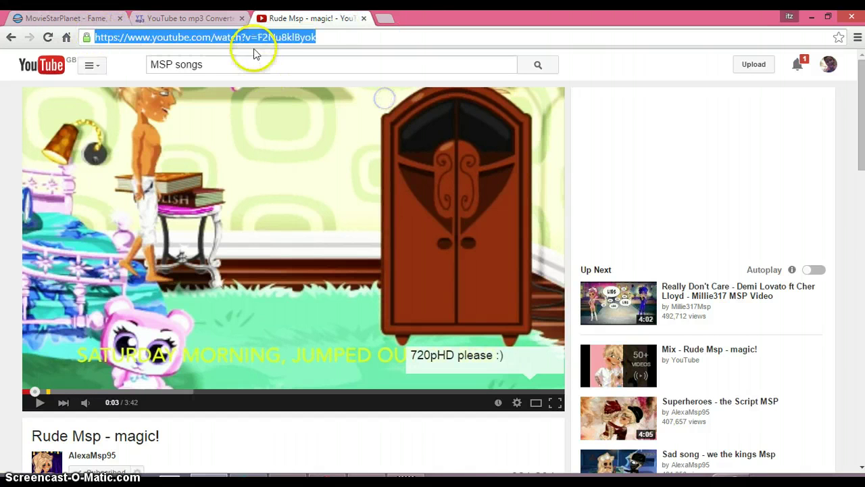
right_click(249, 41)
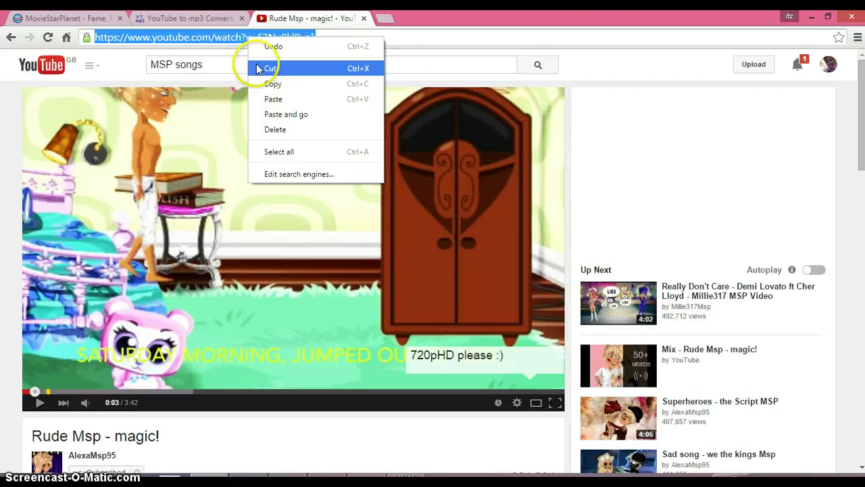
Step: Replace the converter link with the Rude Msp - magic! address, convert it and download the MP3
left_click(267, 83)
key("ctrl+shift+Tab")
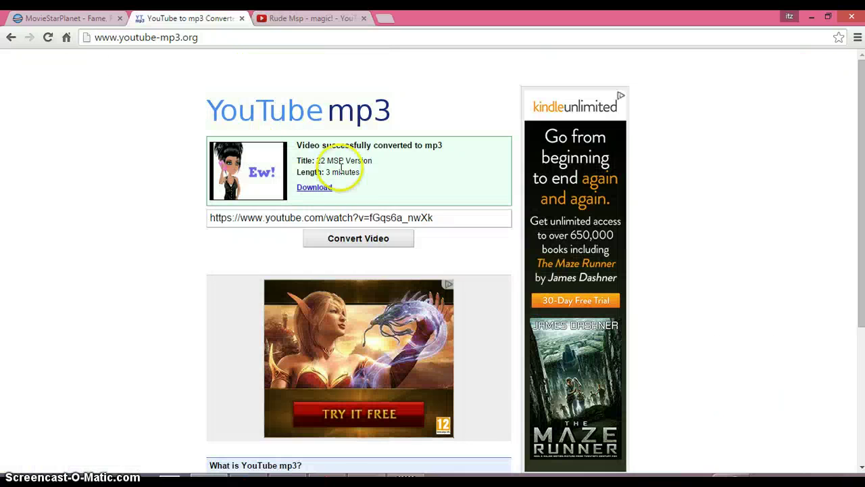
left_click(451, 216)
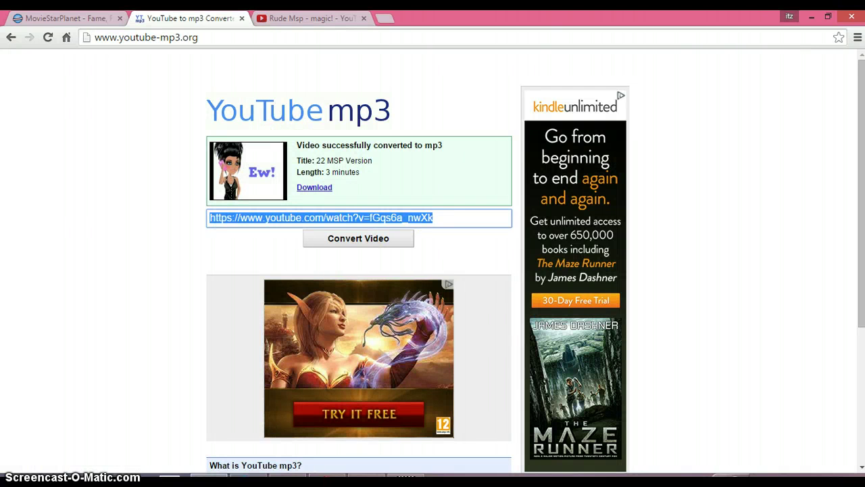
key("BackSpace")
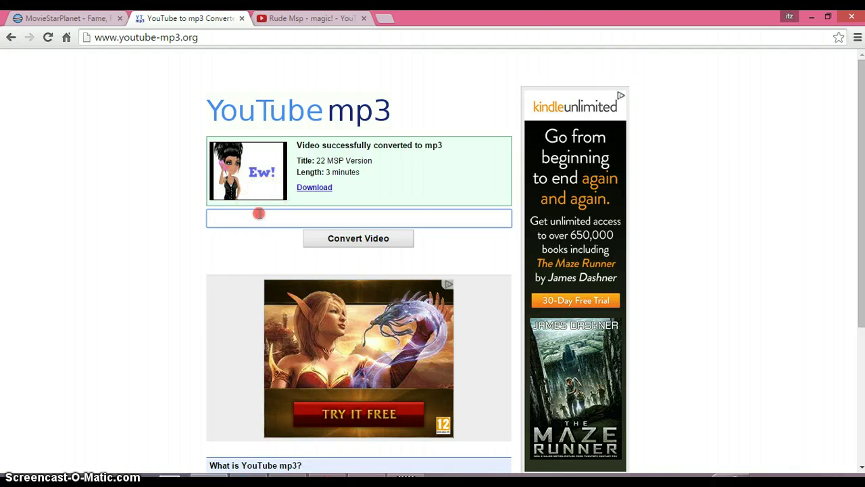
right_click(259, 214)
left_click(311, 290)
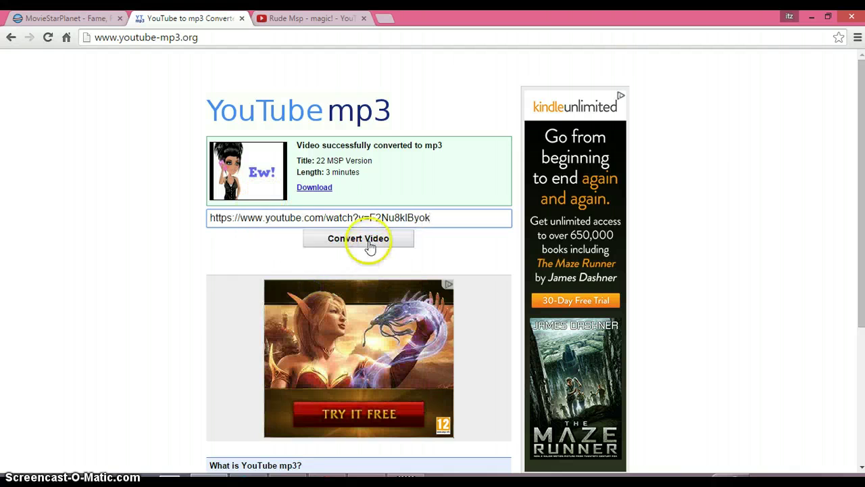
left_click(369, 242)
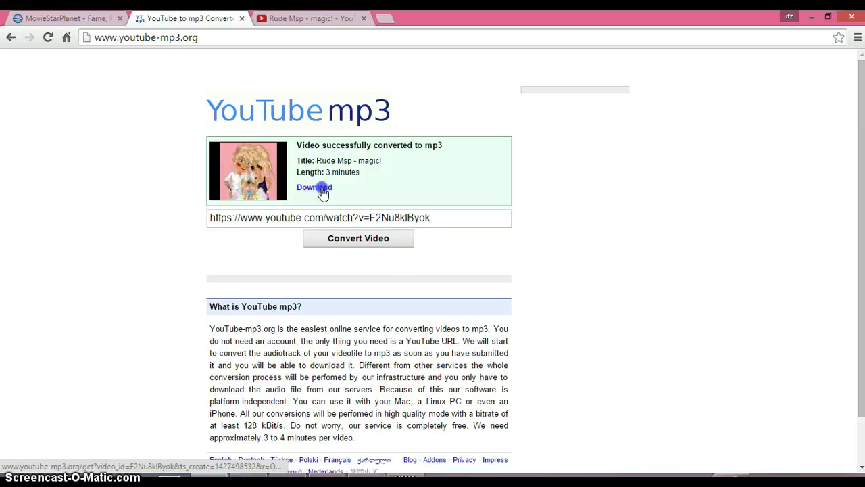
left_click(322, 189)
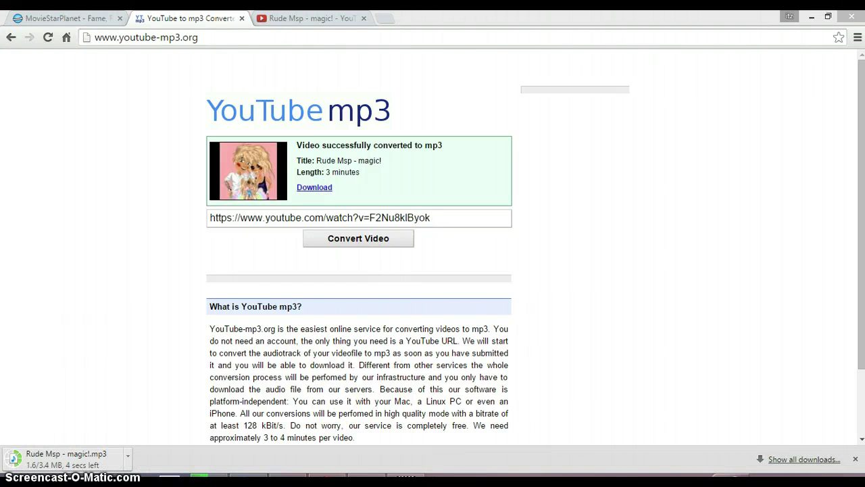
Step: Open the Downloads folder and play the Five Night's At Freddy's song
left_click_drag(659, 17, 617, 56)
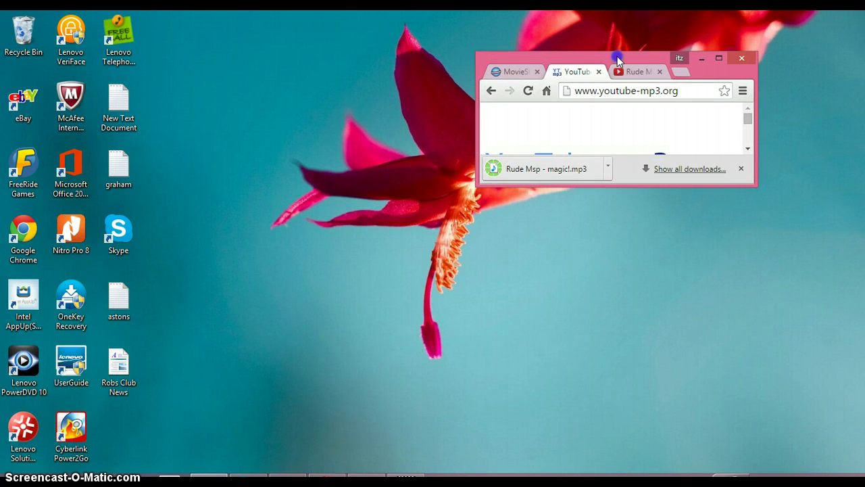
left_click(720, 55)
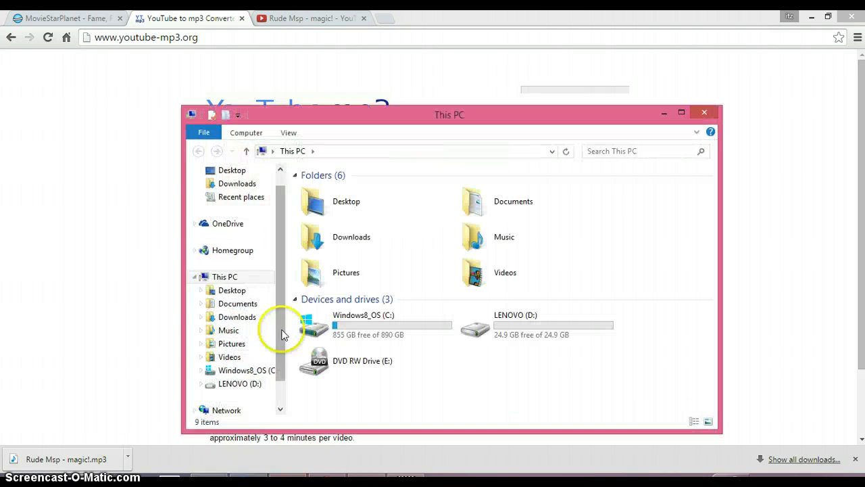
left_click(243, 319)
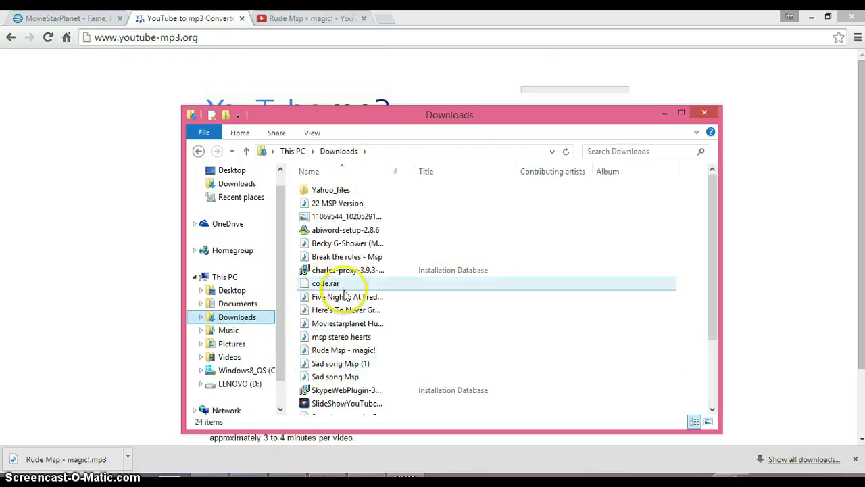
left_click(347, 298)
double_click(346, 298)
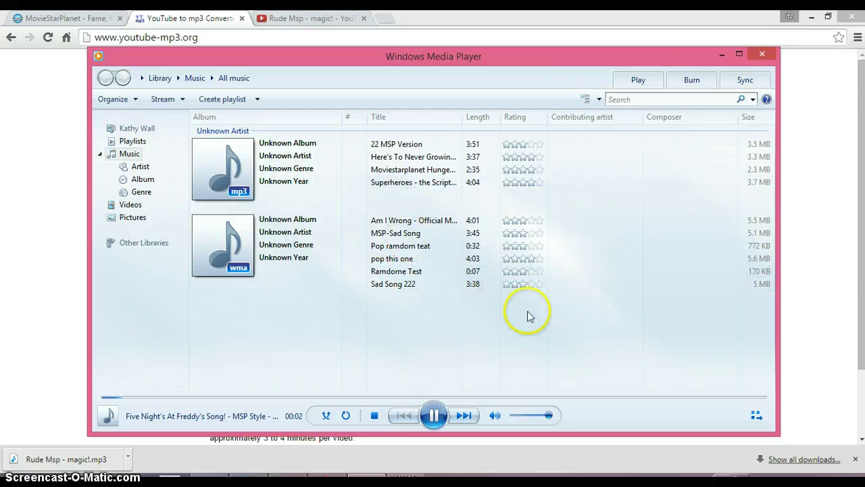
Step: Pause the song, then minimize Media Player, the Downloads window and Movie Maker
left_click(433, 415)
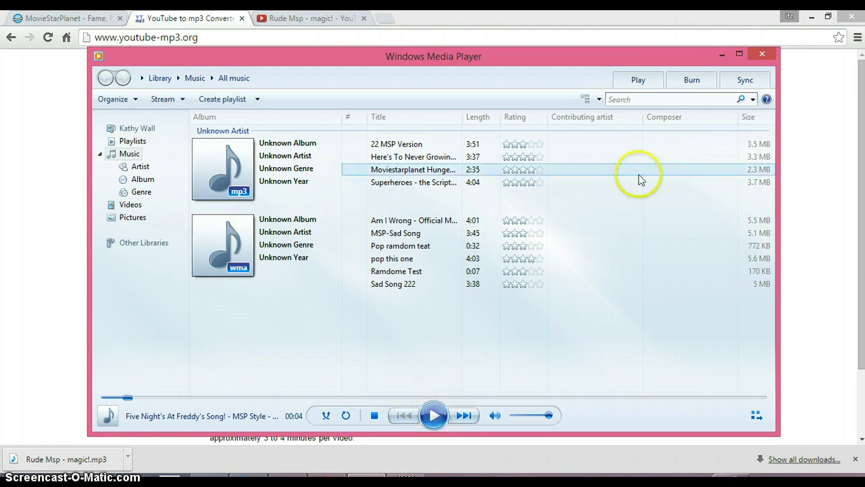
left_click(724, 55)
left_click(666, 112)
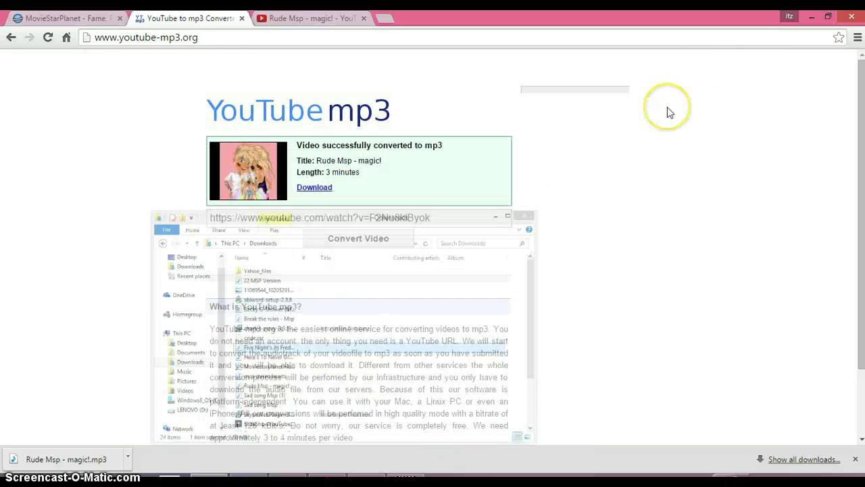
left_click(297, 478)
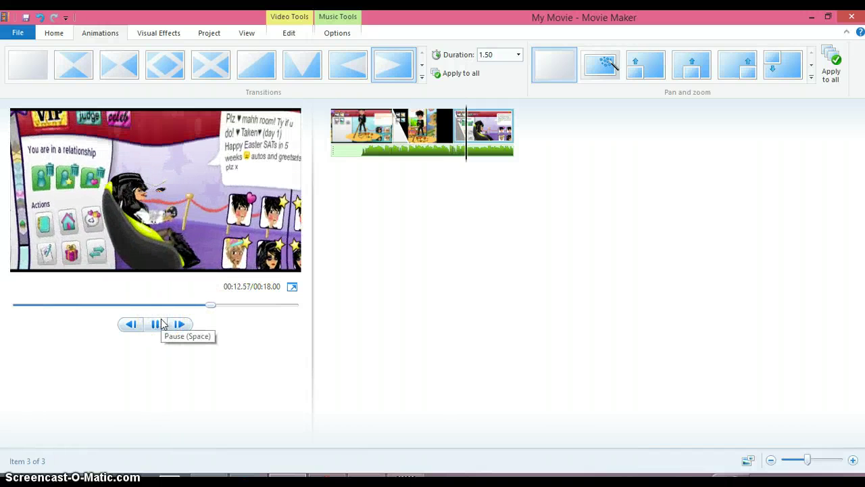
left_click(162, 324)
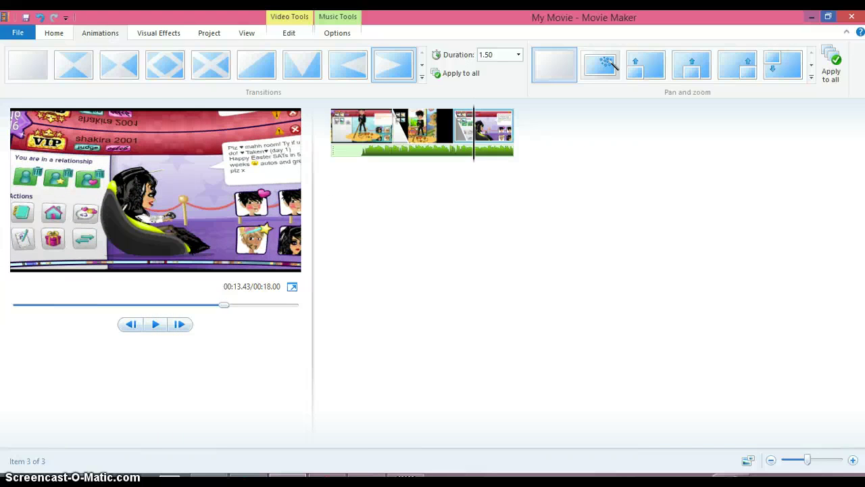
left_click(812, 16)
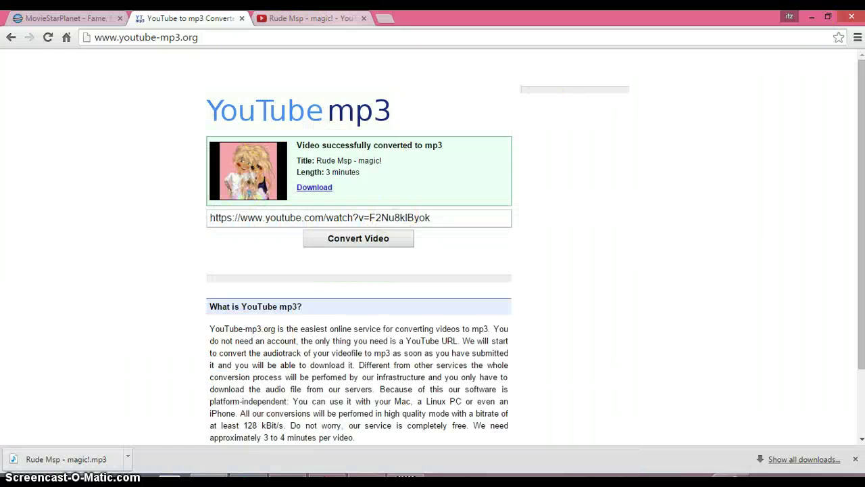